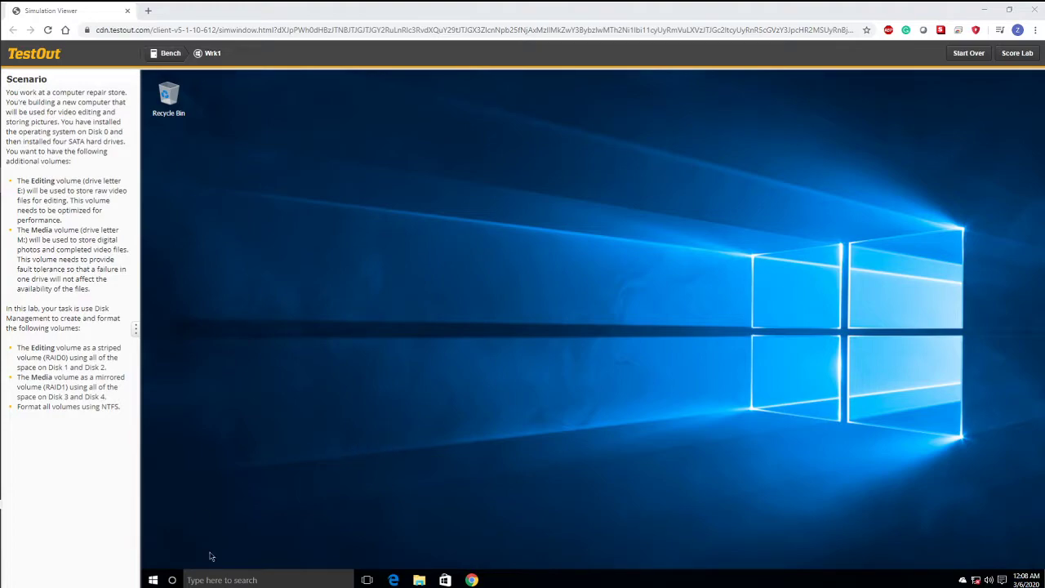
- Open Disk Management on the simulated Windows computer and maximize its window
right_click(154, 582)
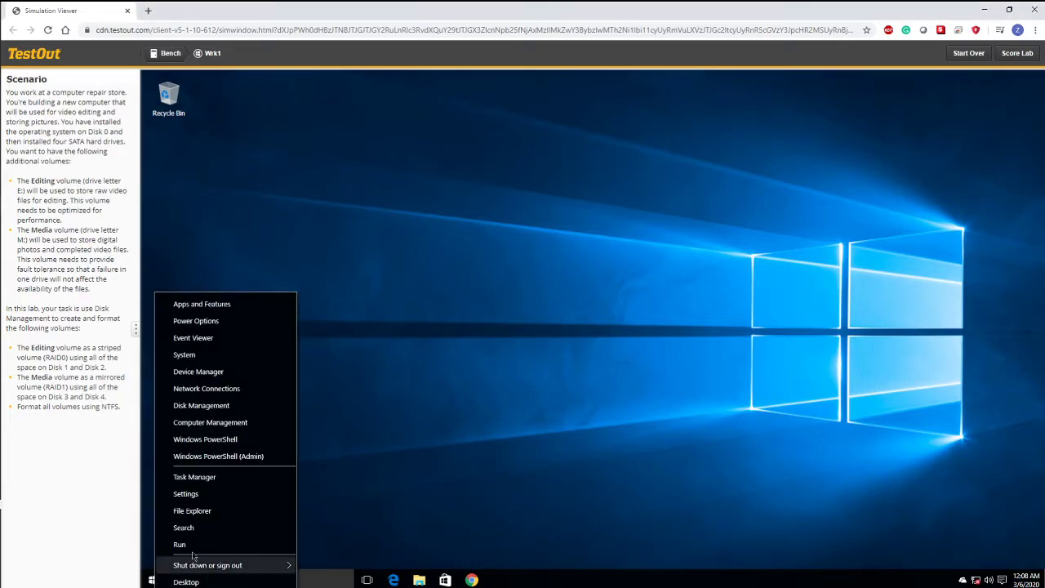
click(233, 412)
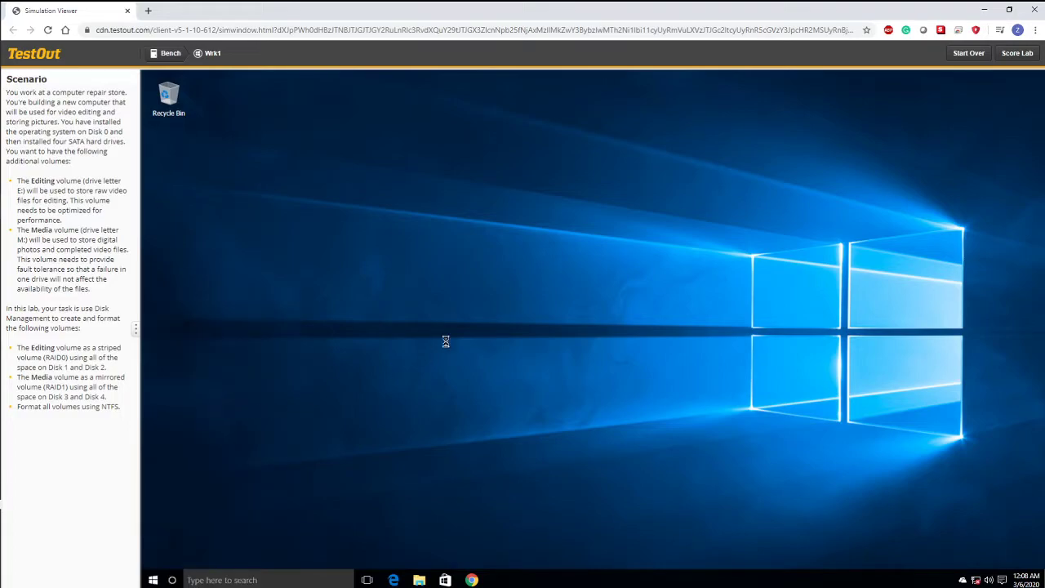
click(325, 256)
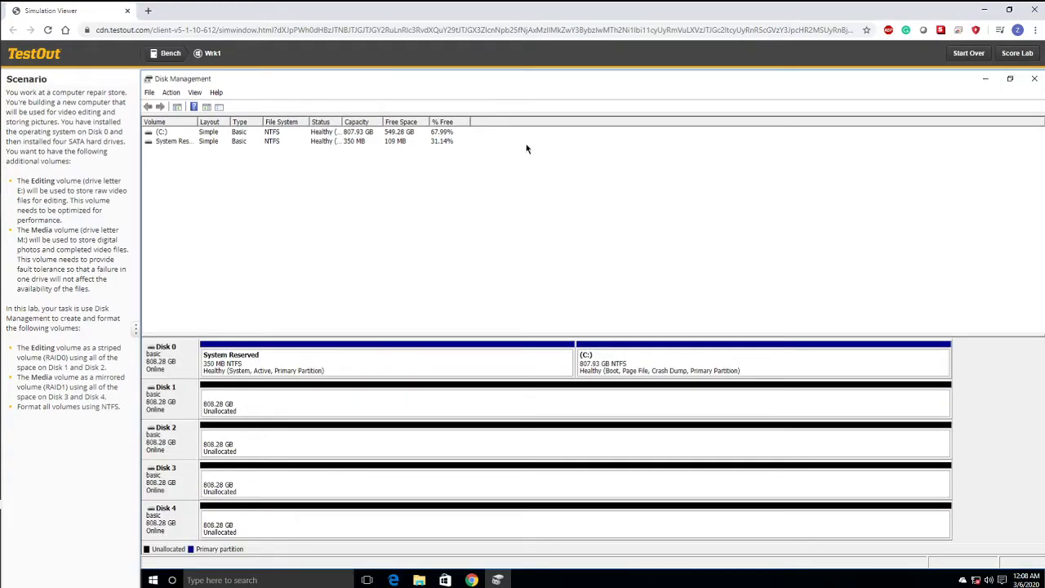
click(493, 92)
- Convert Disk 1, Disk 2, Disk 3 and Disk 4 from basic to dynamic disks
right_click(177, 404)
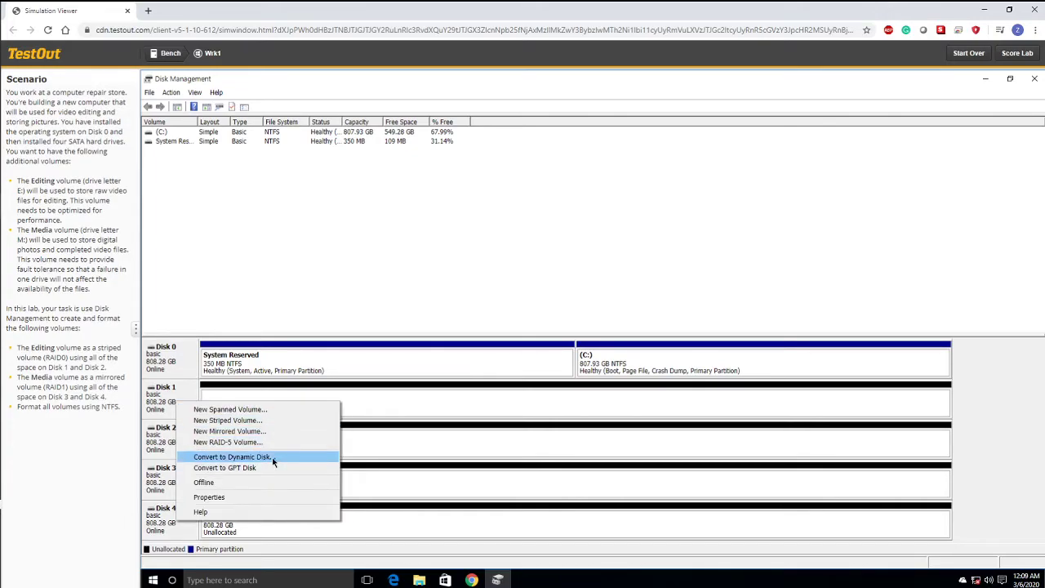
click(271, 457)
click(194, 174)
click(194, 183)
click(194, 192)
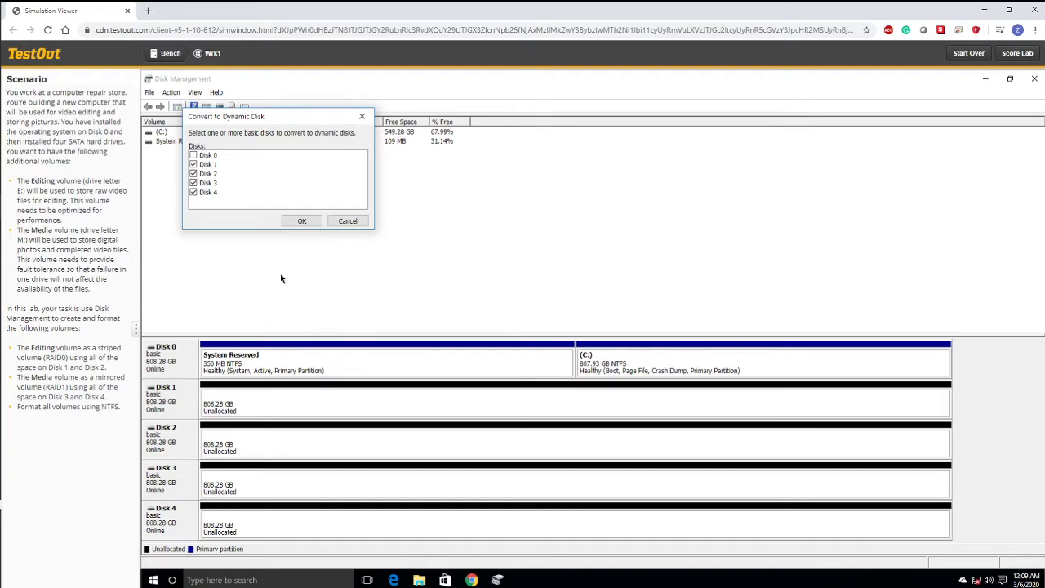
click(304, 221)
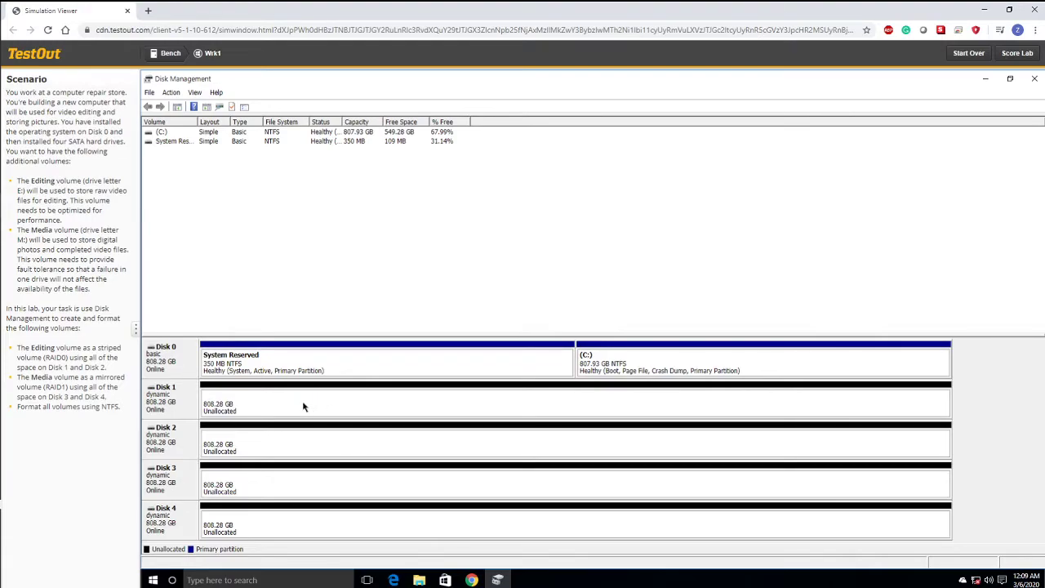
- Start a new mirrored volume on Disk 1's unallocated space and add Disk 2 as its second disk
right_click(273, 402)
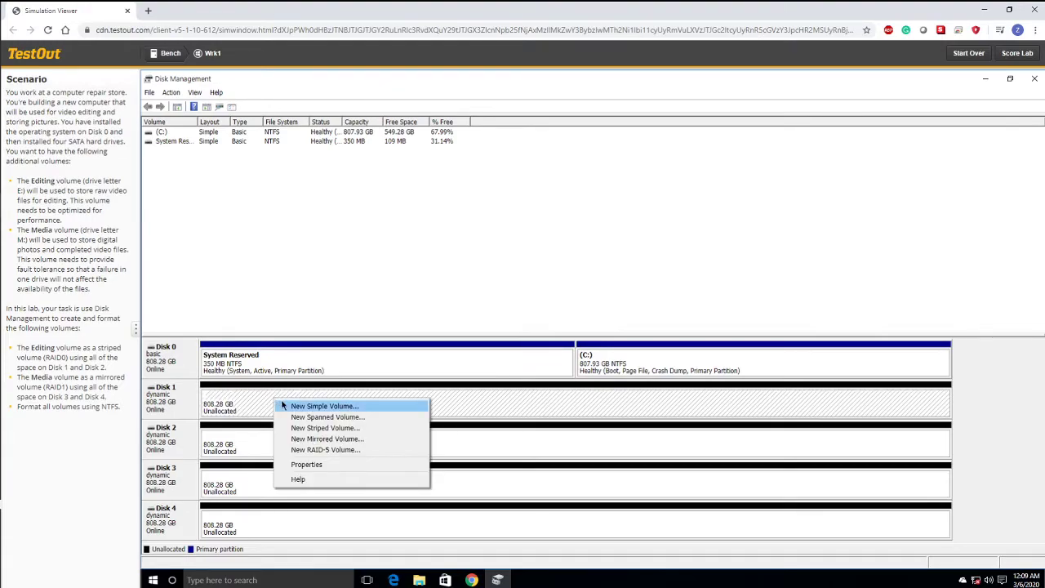
click(365, 440)
click(395, 352)
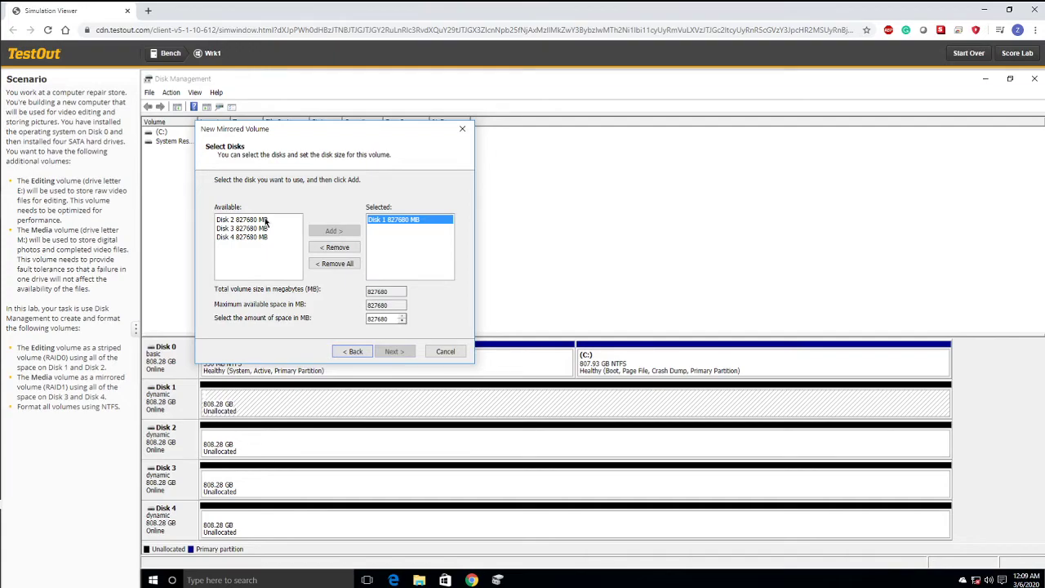
click(260, 219)
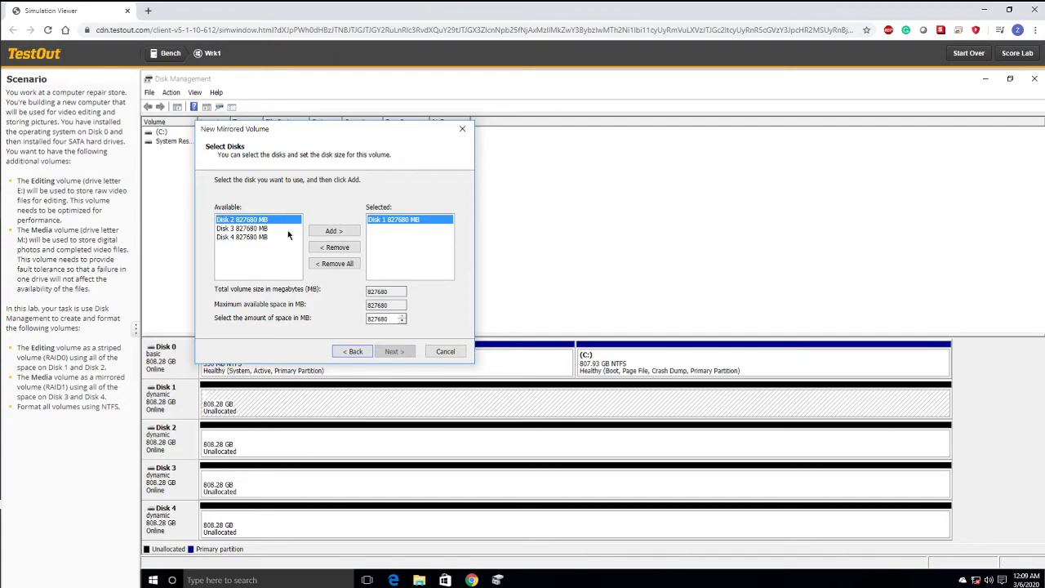
click(334, 231)
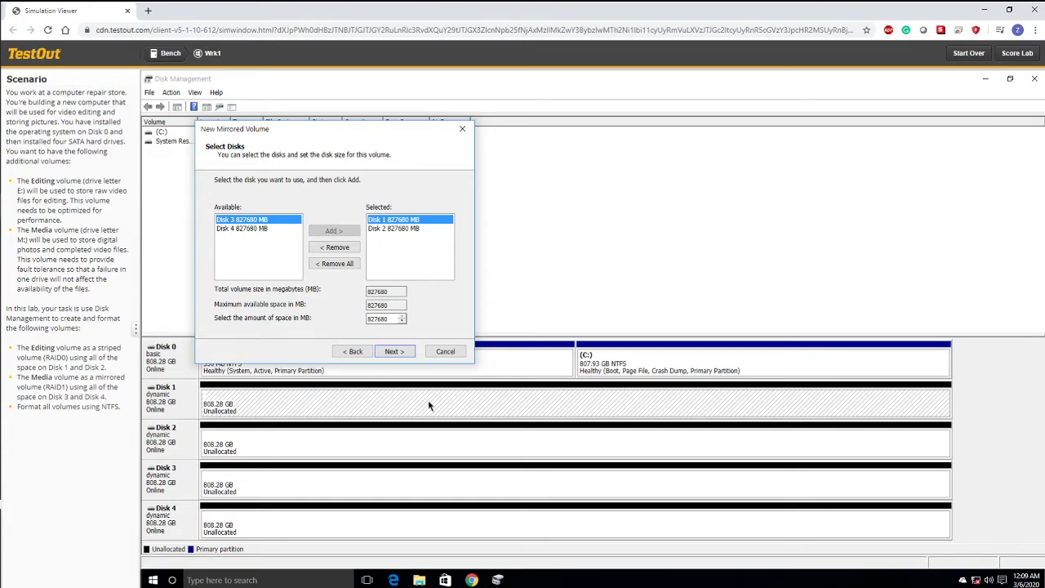
click(410, 351)
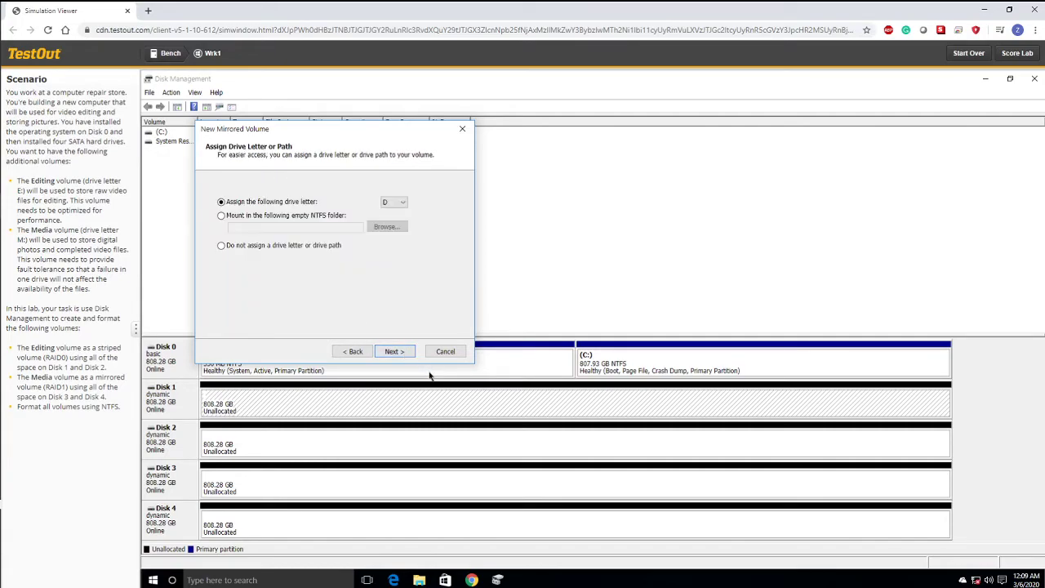
- Assign drive letter E to the mirrored volume and create it as NTFS with the volume label Editing
click(398, 202)
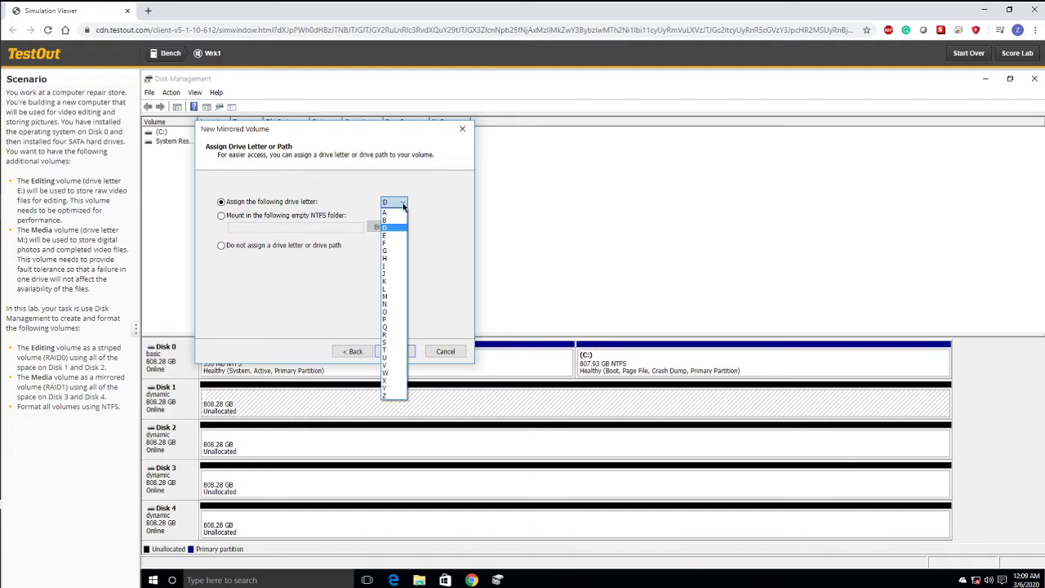
click(399, 224)
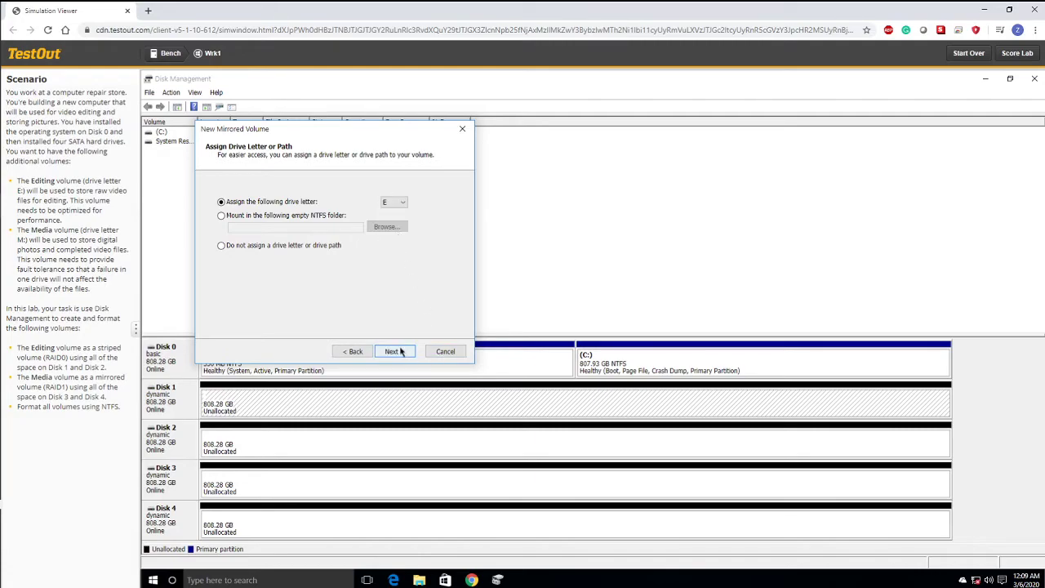
click(394, 351)
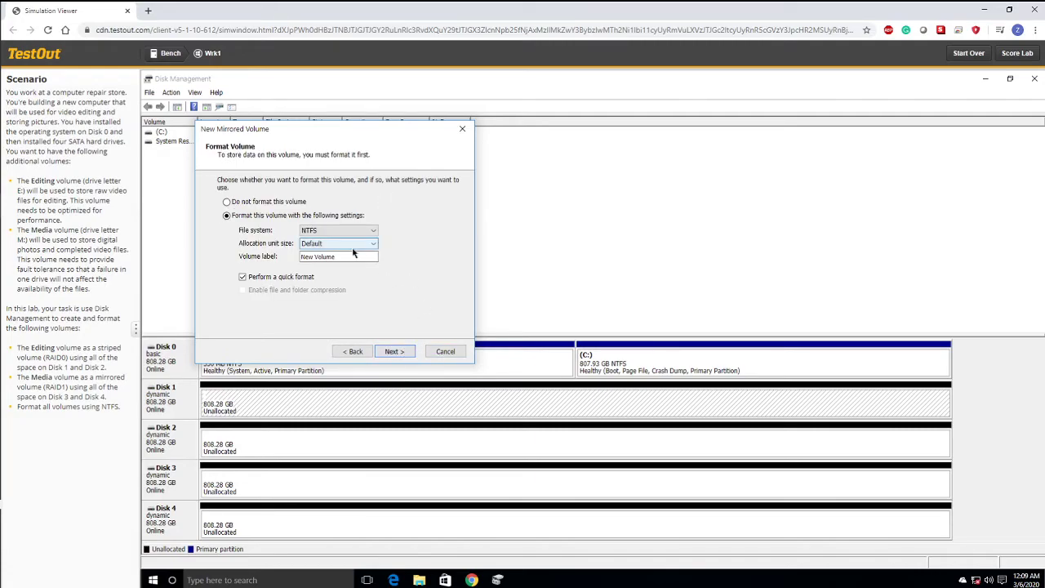
triple_click(357, 256)
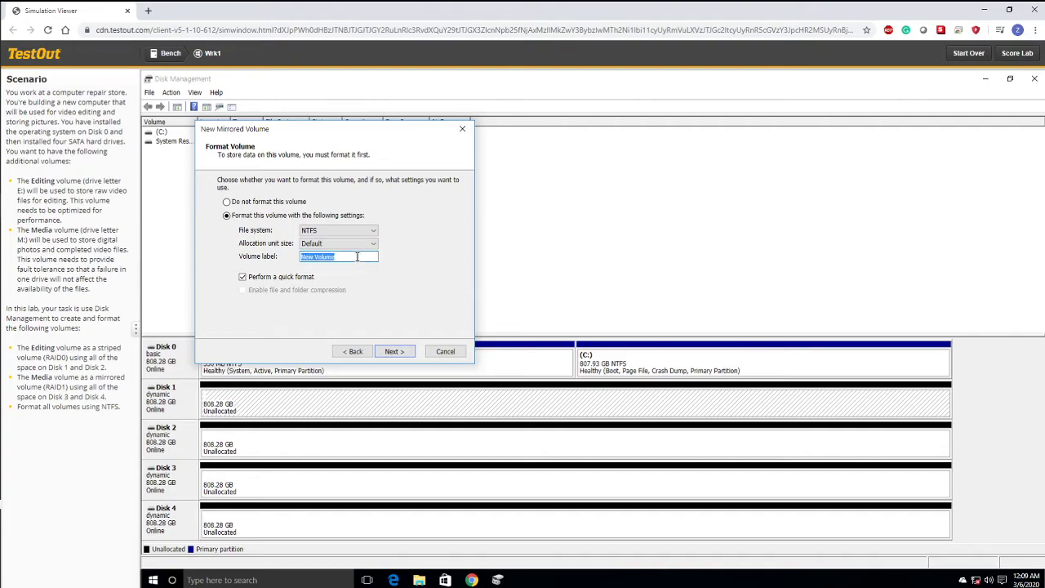
text(Editing)
click(393, 352)
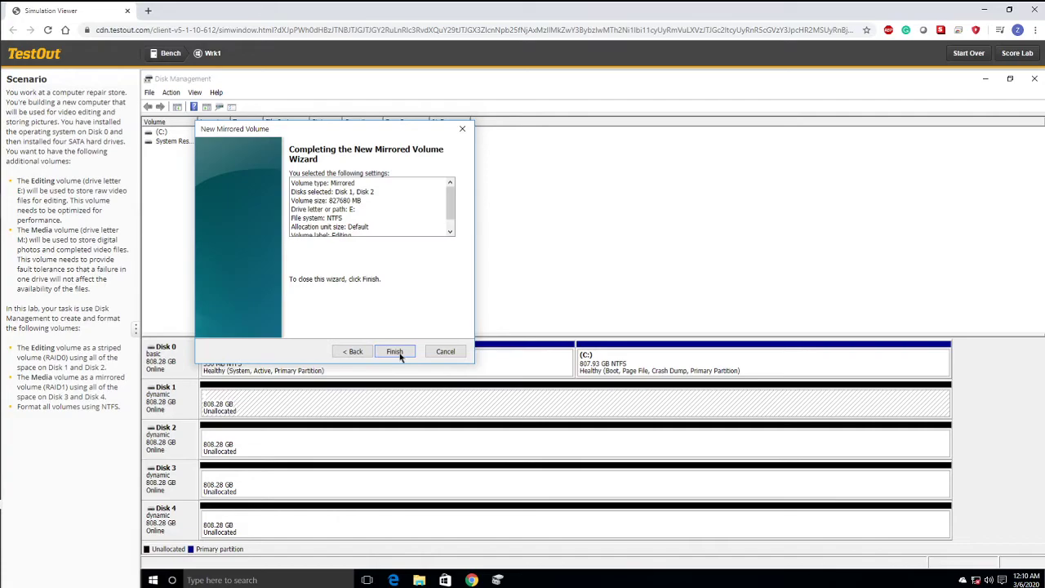
click(397, 352)
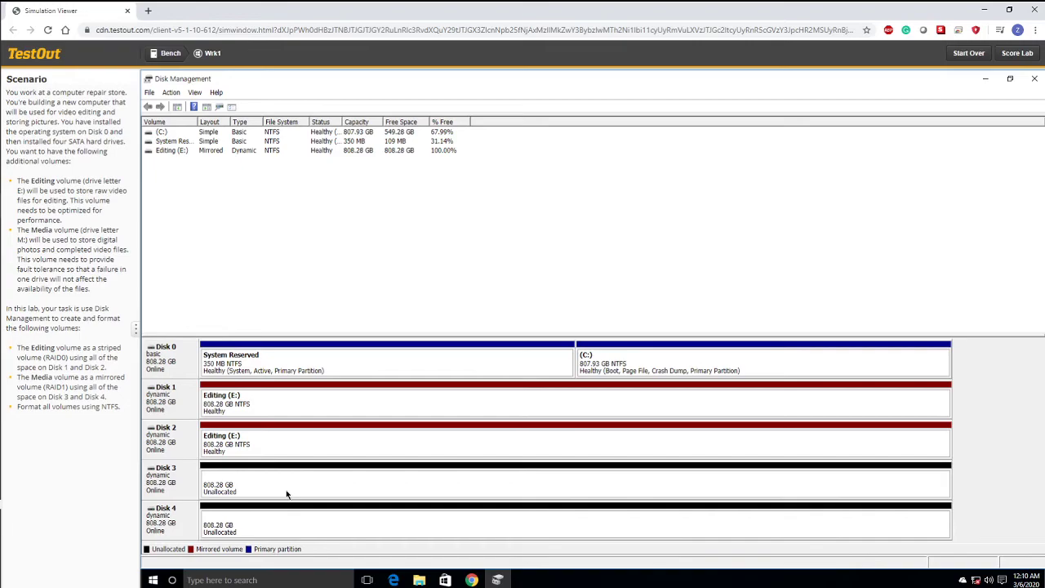
- Start a new striped volume on Disk 3's unallocated space and add Disk 4 as its second disk
right_click(246, 480)
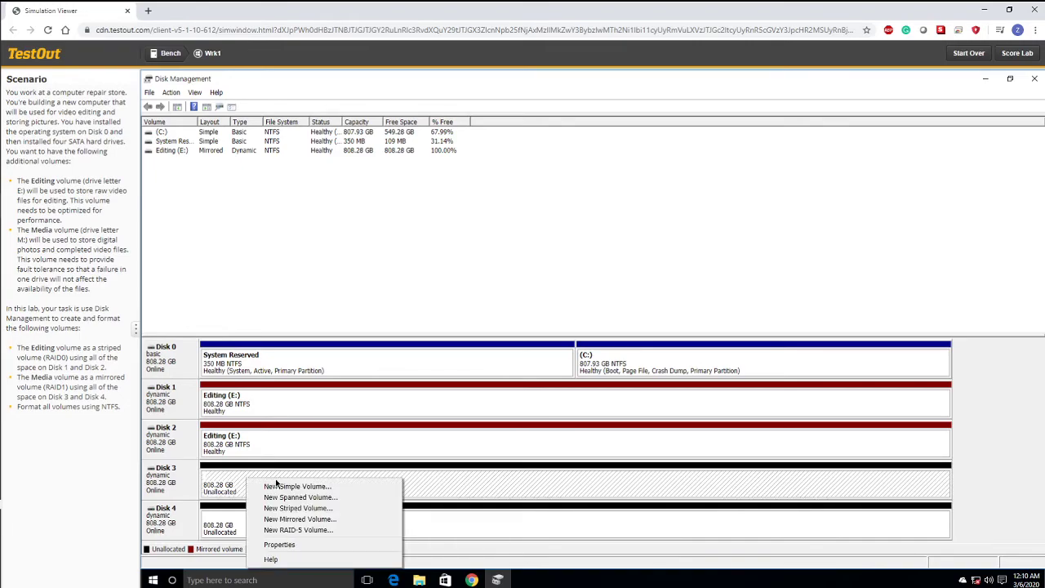
click(315, 508)
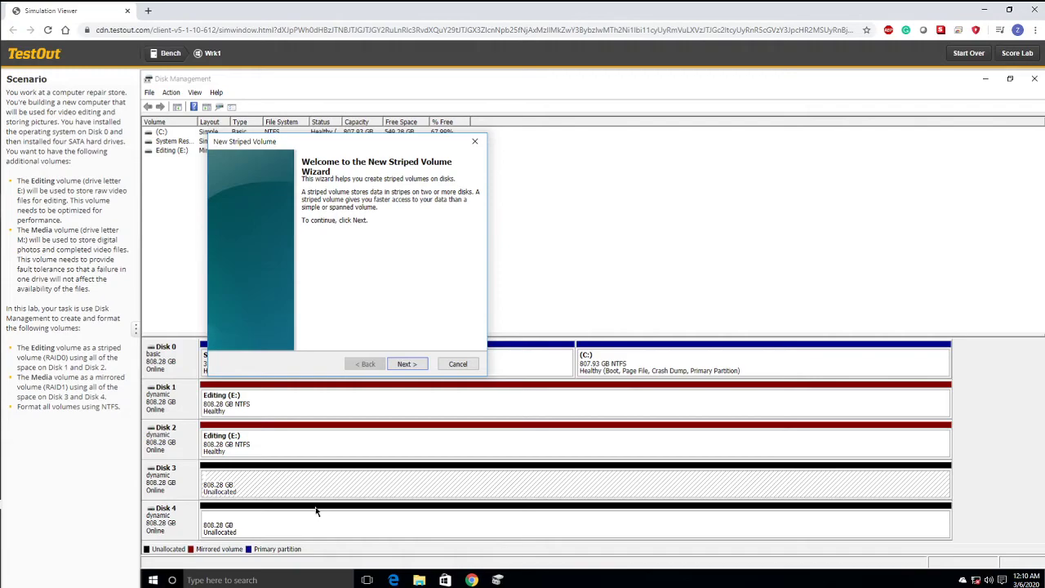
click(405, 364)
click(273, 235)
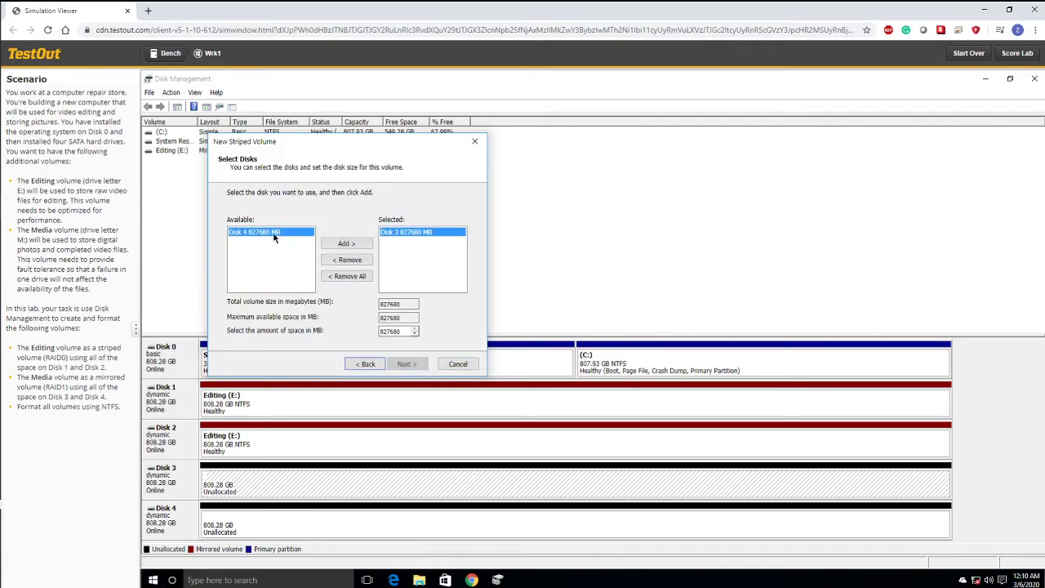
click(353, 246)
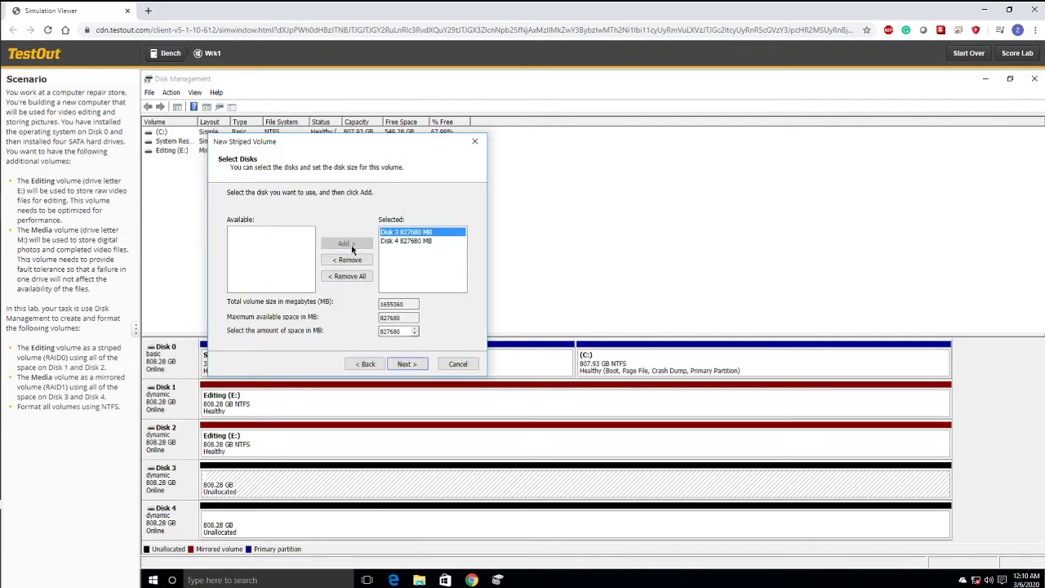
click(411, 365)
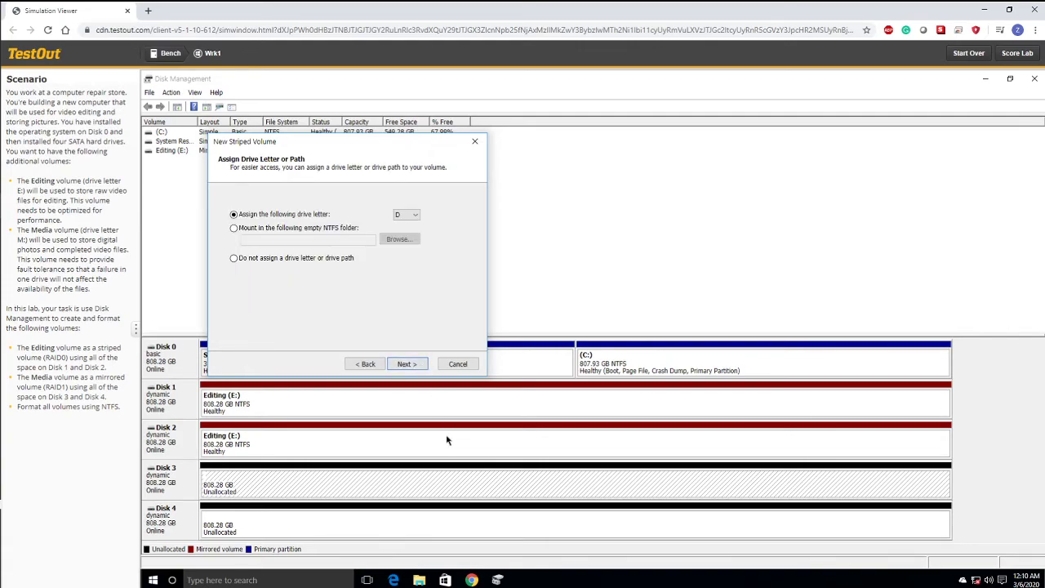
- Assign drive letter M to the striped volume and create it as NTFS with the volume label Media
click(408, 216)
click(406, 297)
click(402, 365)
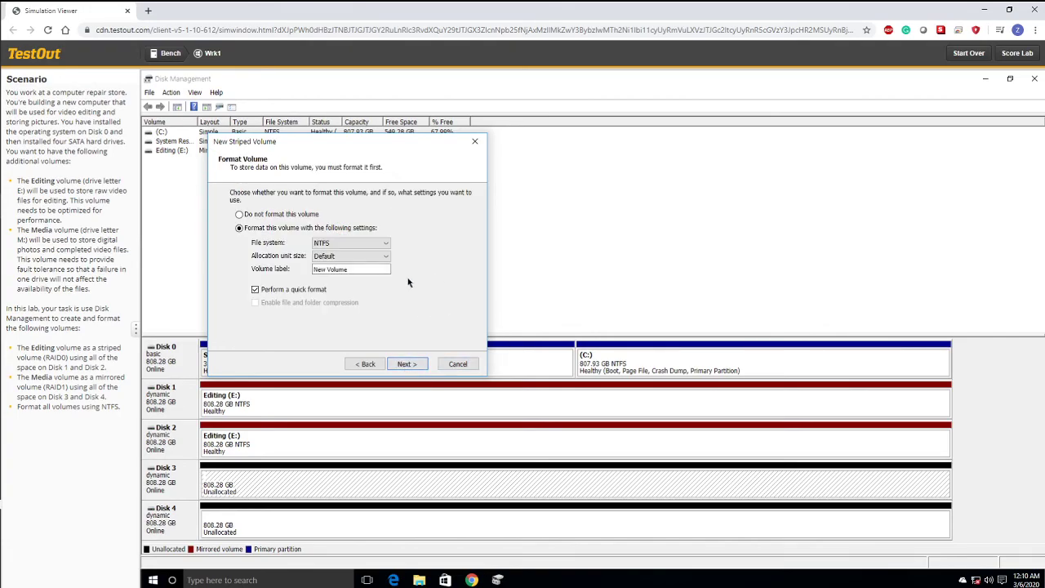
double_click(368, 267)
key(BackSpace)
key(BackSpace)
key(BackSpace)
key(BackSpace)
text(Media)
click(421, 367)
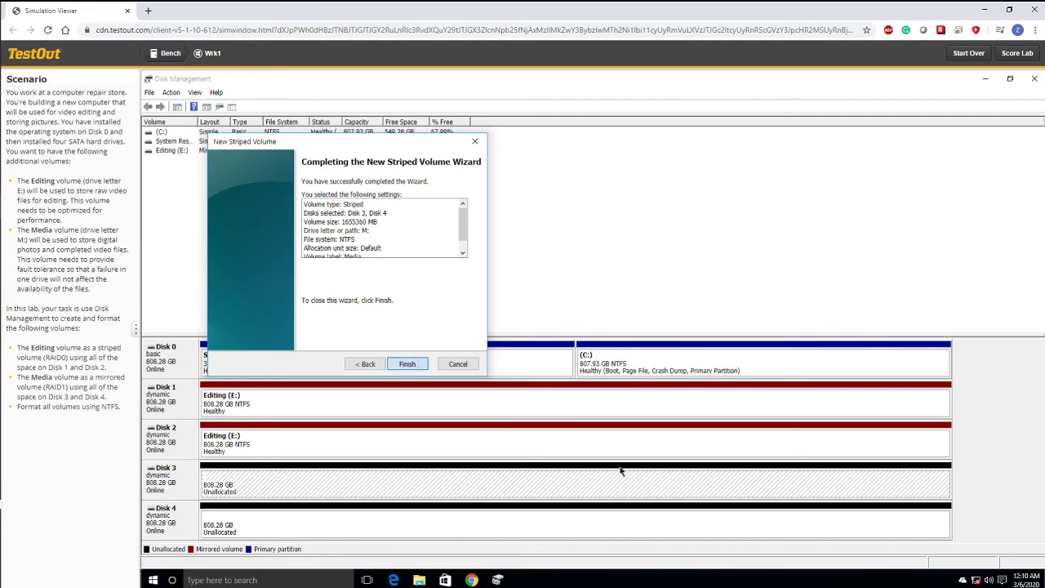
key(Return)
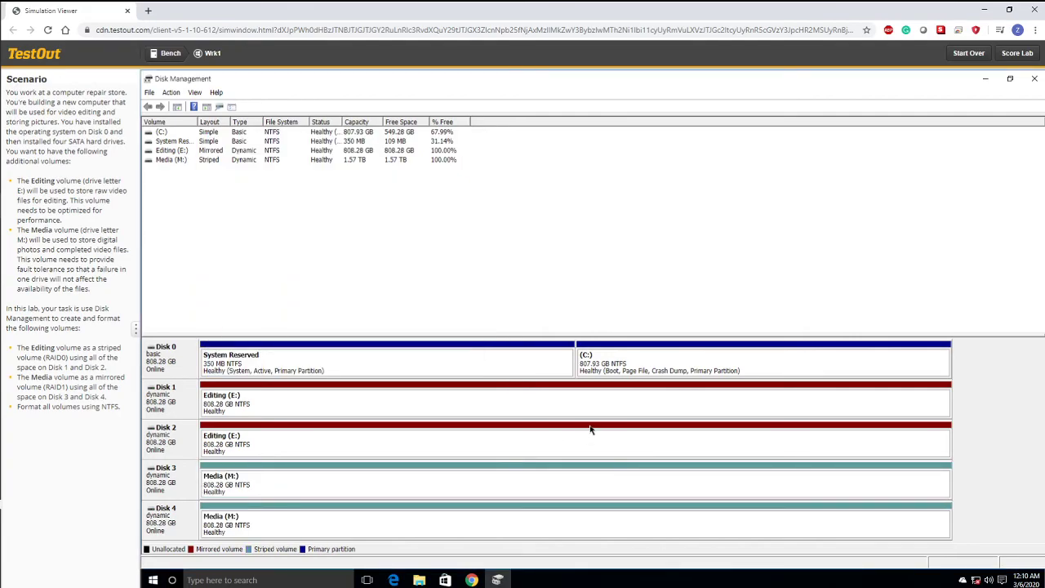